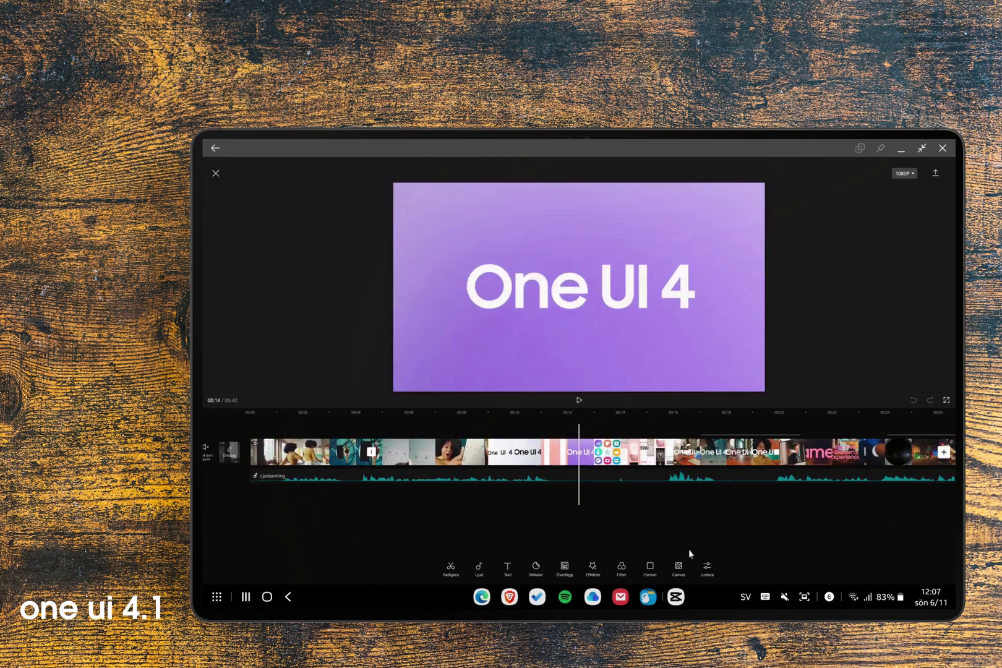
Step: Resize CapCut into a window, snap it to the left half, and fill the right with Edge
mouse_move(722, 148)
left_mouse_down()
mouse_move(509, 202)
mouse_move(528, 201)
left_mouse_up()
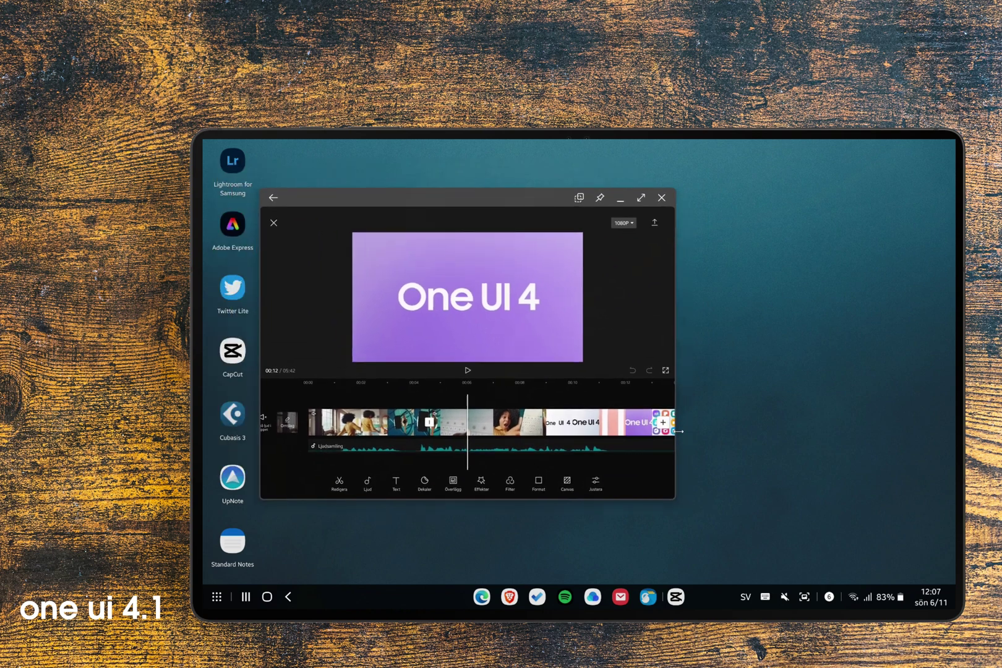
mouse_move(676, 446)
left_mouse_down()
mouse_move(423, 438)
mouse_move(847, 435)
left_mouse_up()
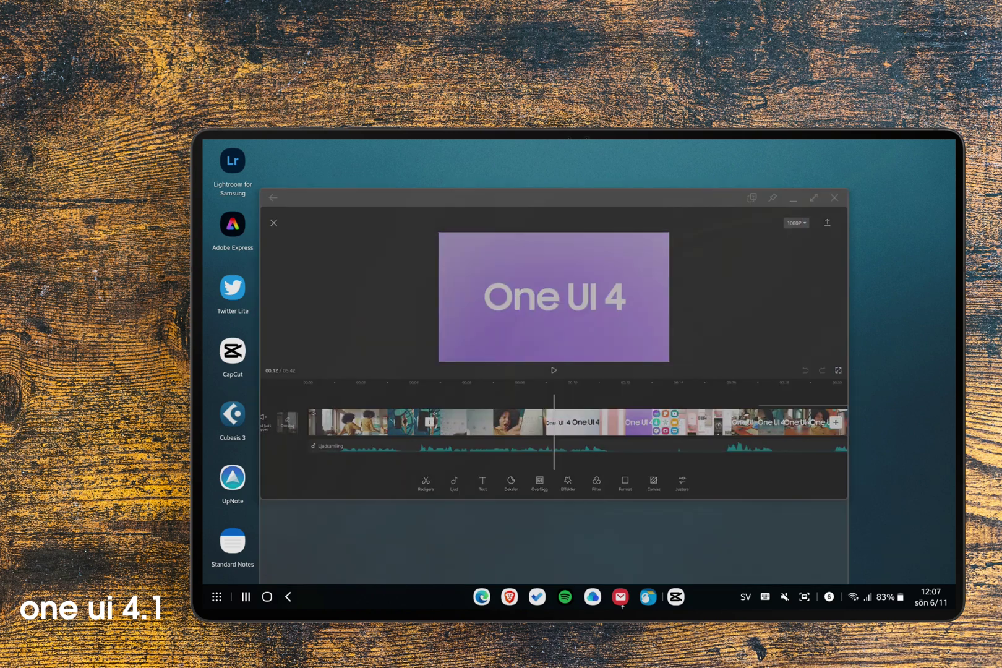
left_click_drag(633, 500, 625, 538)
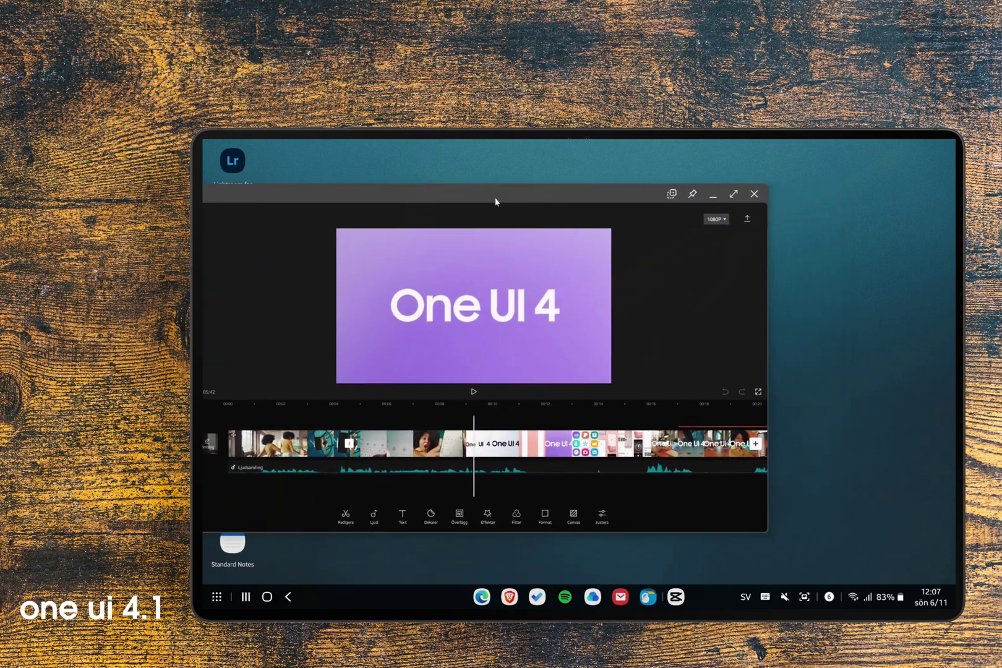
left_click_drag(581, 206, 204, 218)
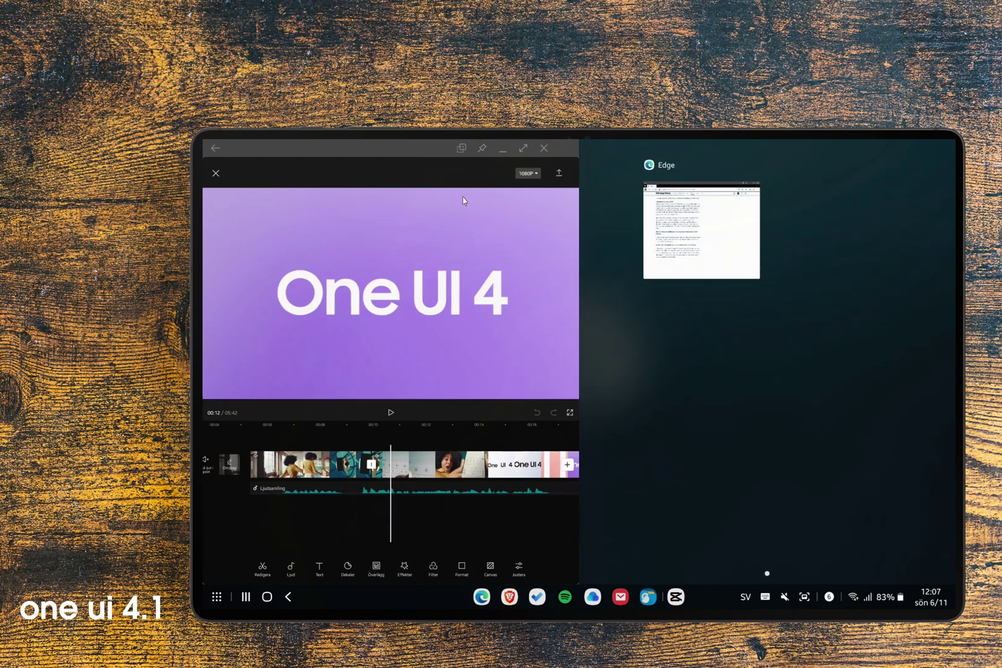
left_click(701, 230)
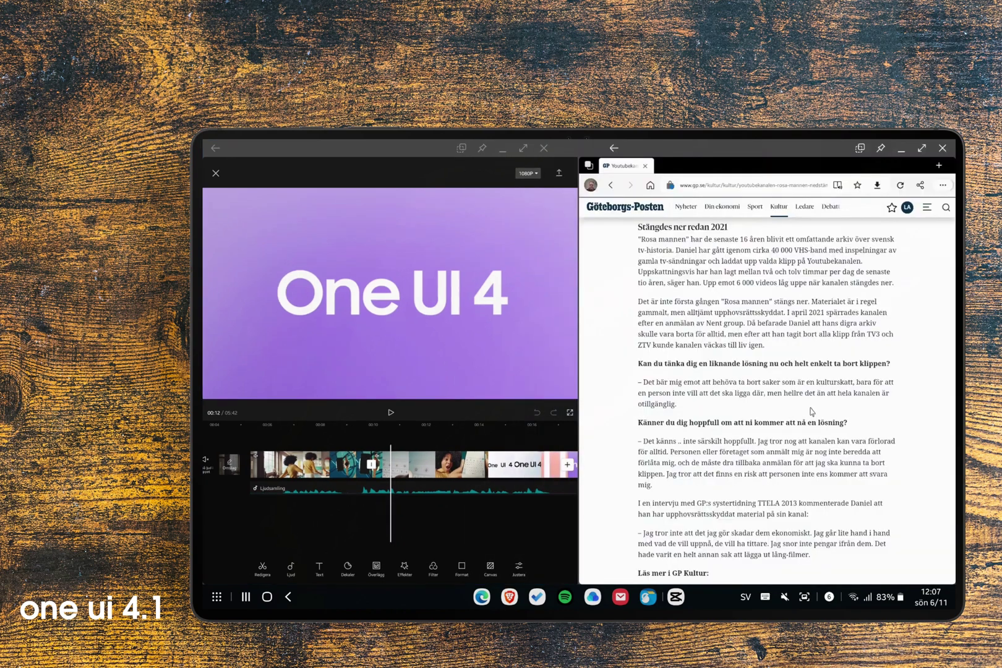
Step: Float CapCut and Edge out of split screen and minimize both windows
left_click_drag(670, 142, 631, 186)
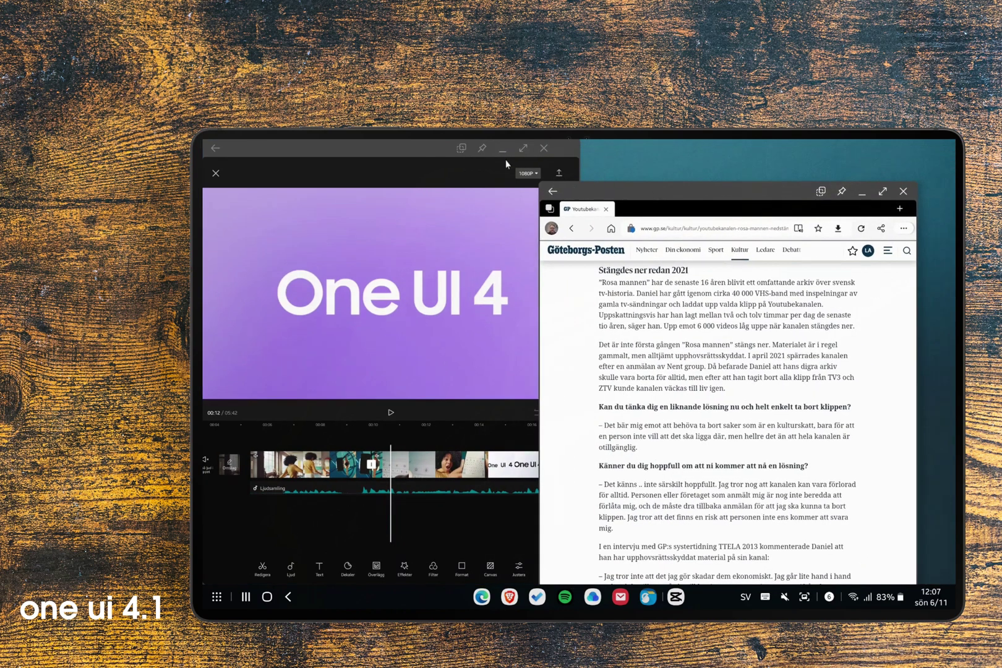
left_click_drag(528, 146, 533, 170)
left_click(531, 173)
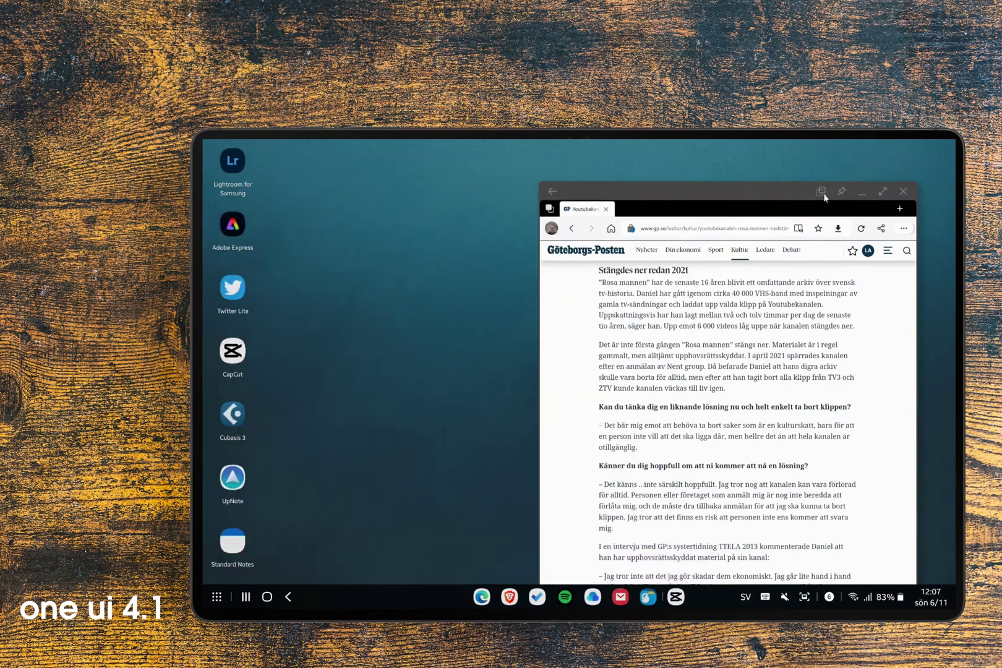
left_click(860, 193)
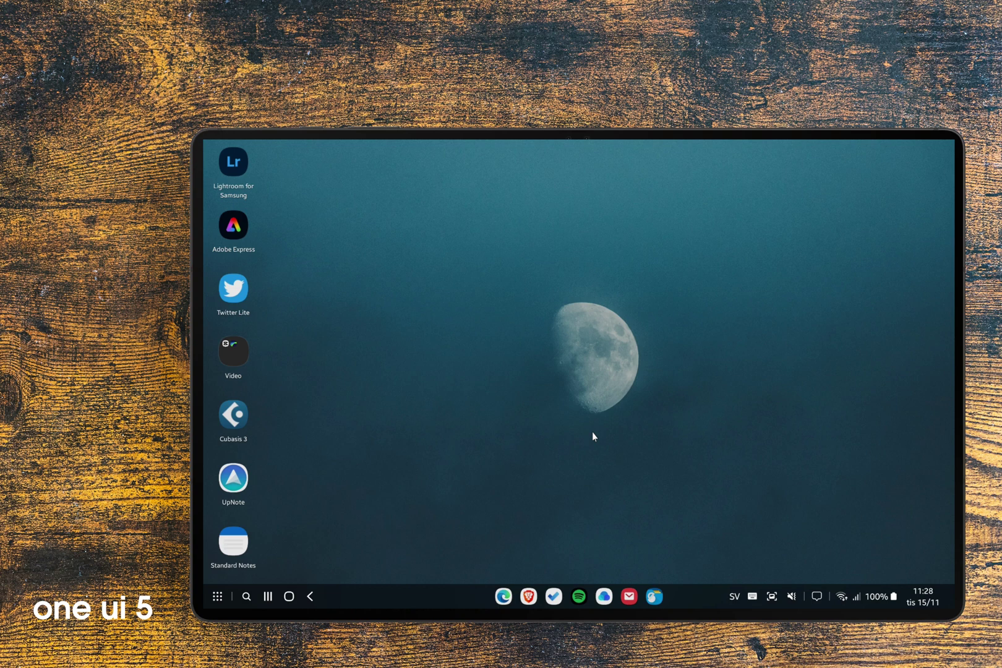
left_click(816, 598)
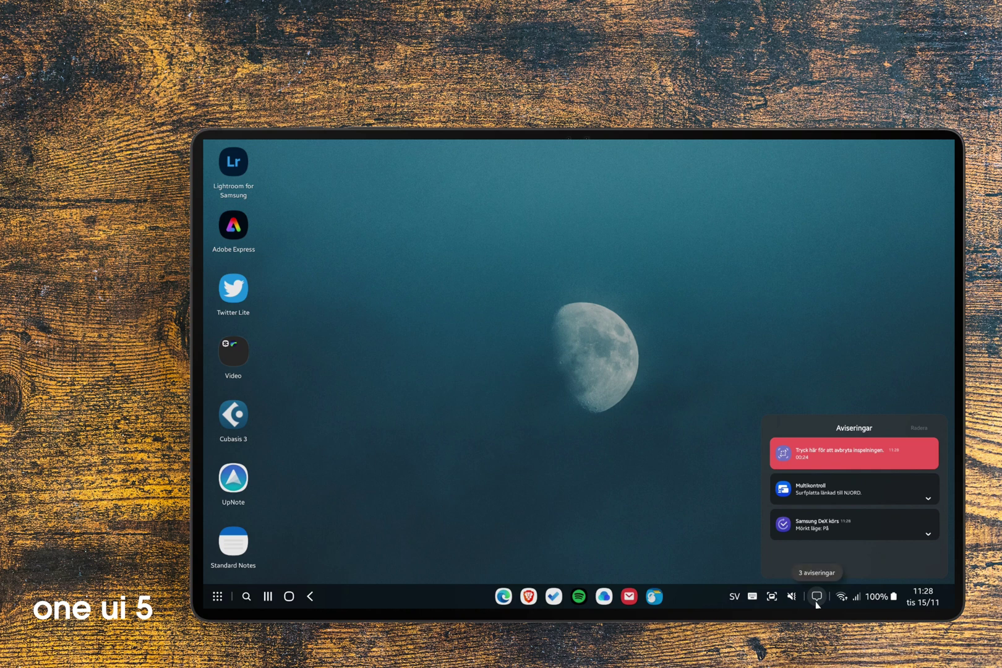
left_click(816, 598)
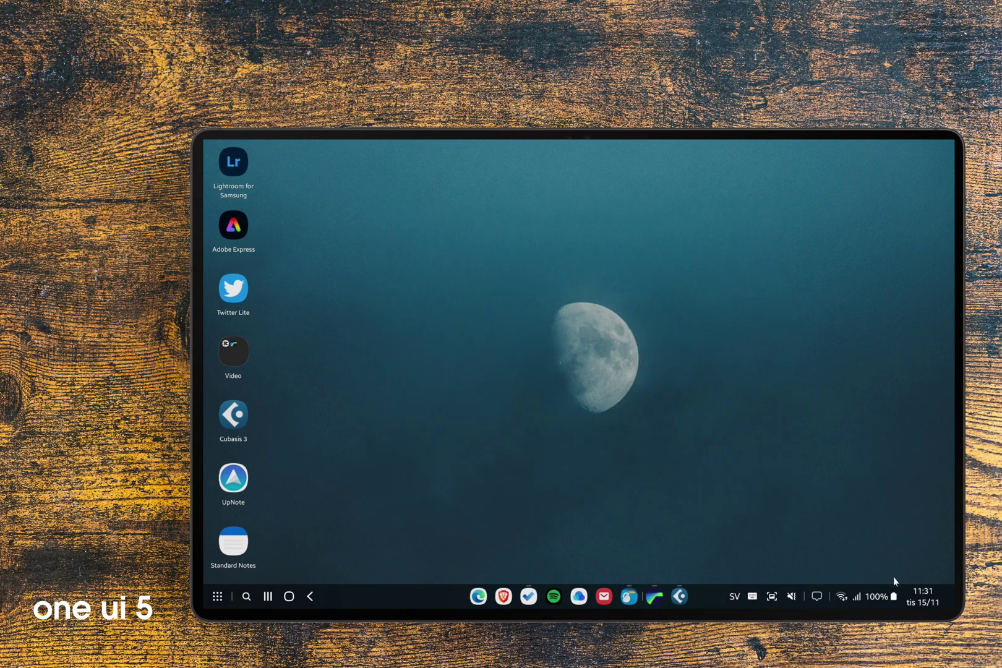
left_click(923, 600)
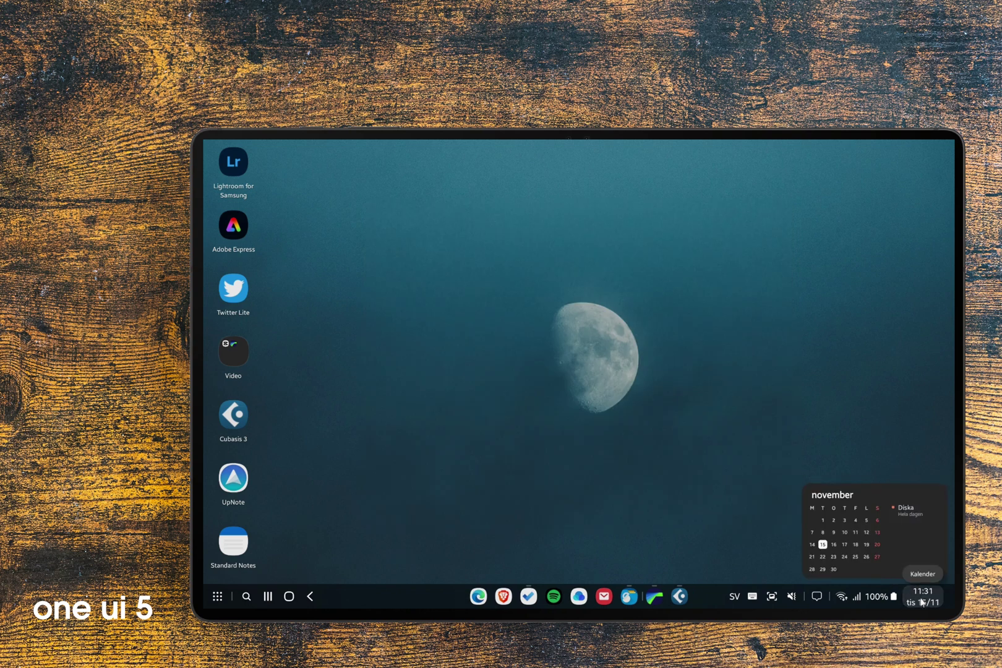
left_click(923, 601)
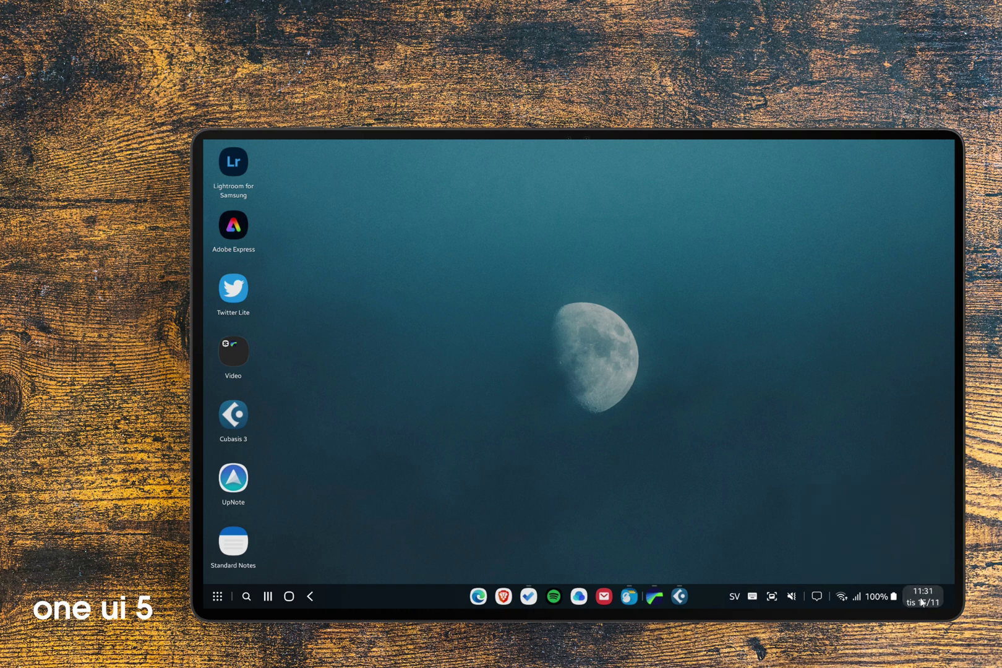
left_click(923, 600)
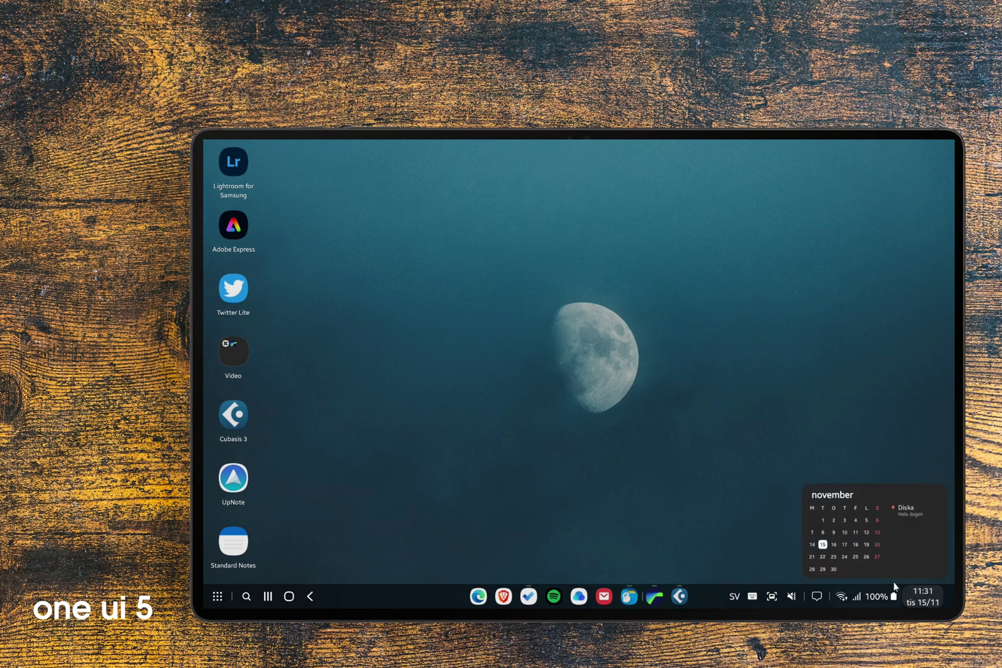
left_click(823, 544)
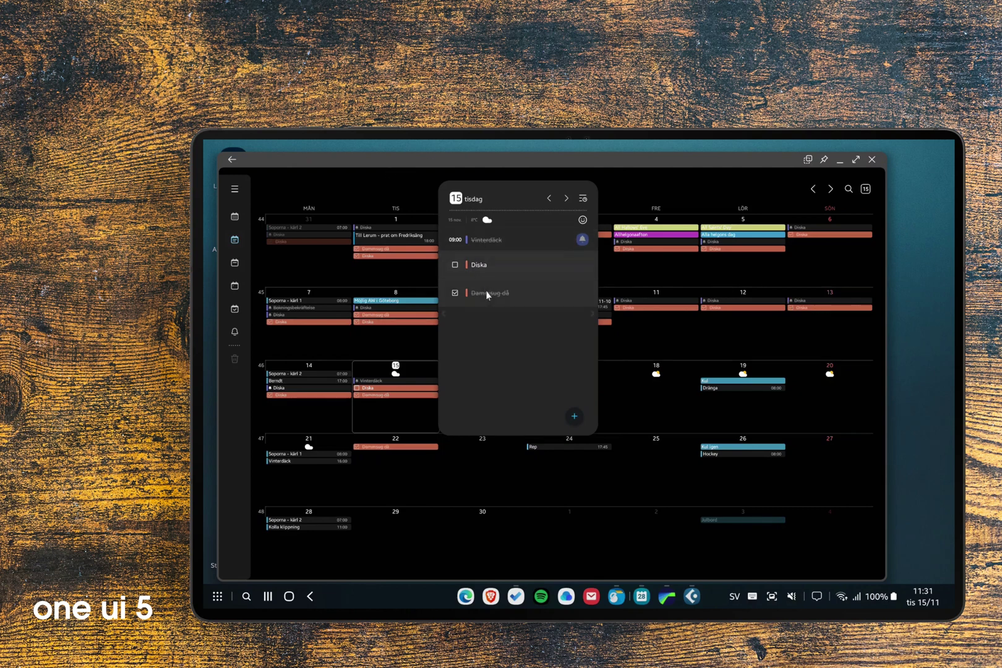
left_click(873, 160)
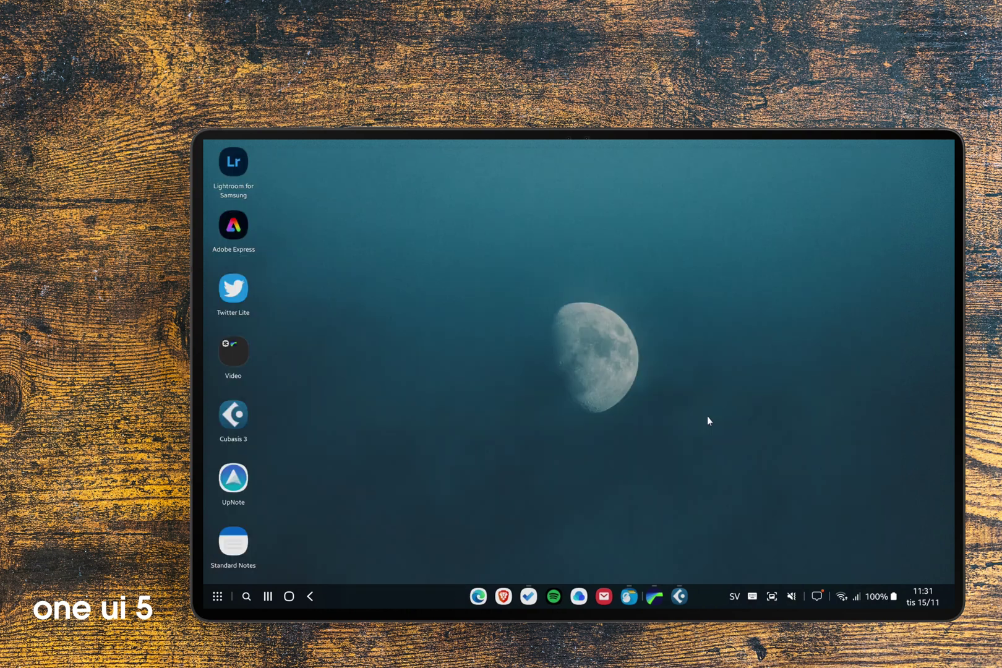
left_click(817, 597)
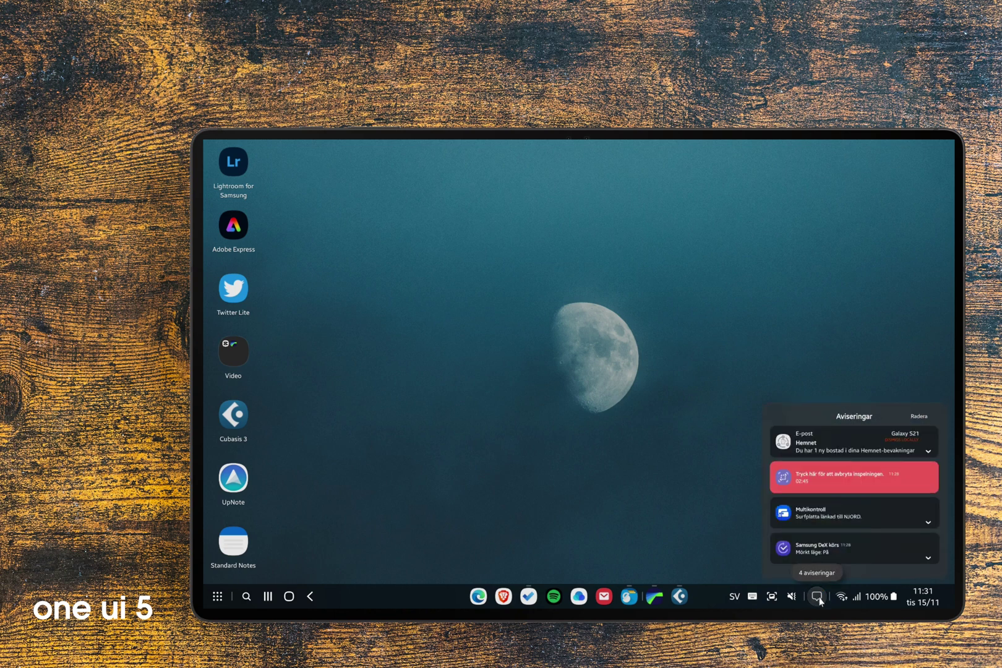
left_click(817, 597)
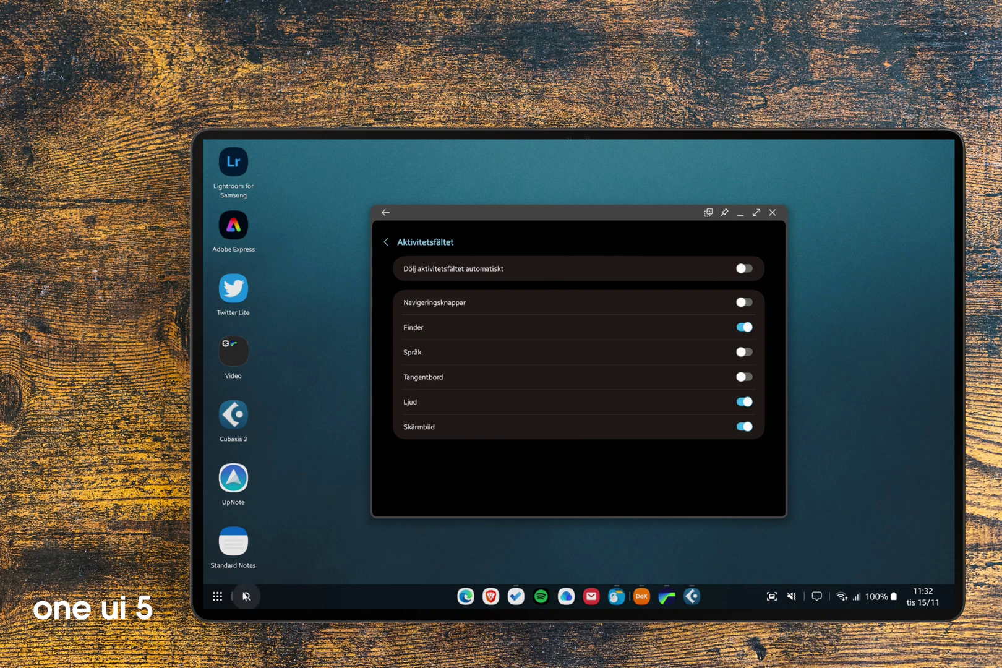
Step: Toggle the Finder search panel, then dismiss it and the taskbar settings via the desktop
left_click(247, 597)
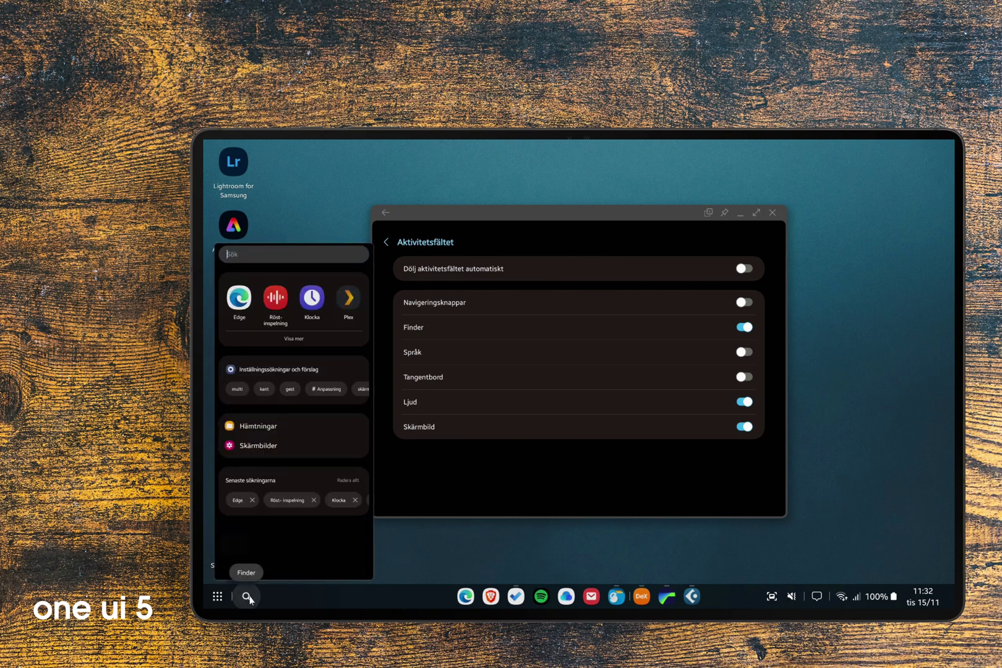
left_click(249, 600)
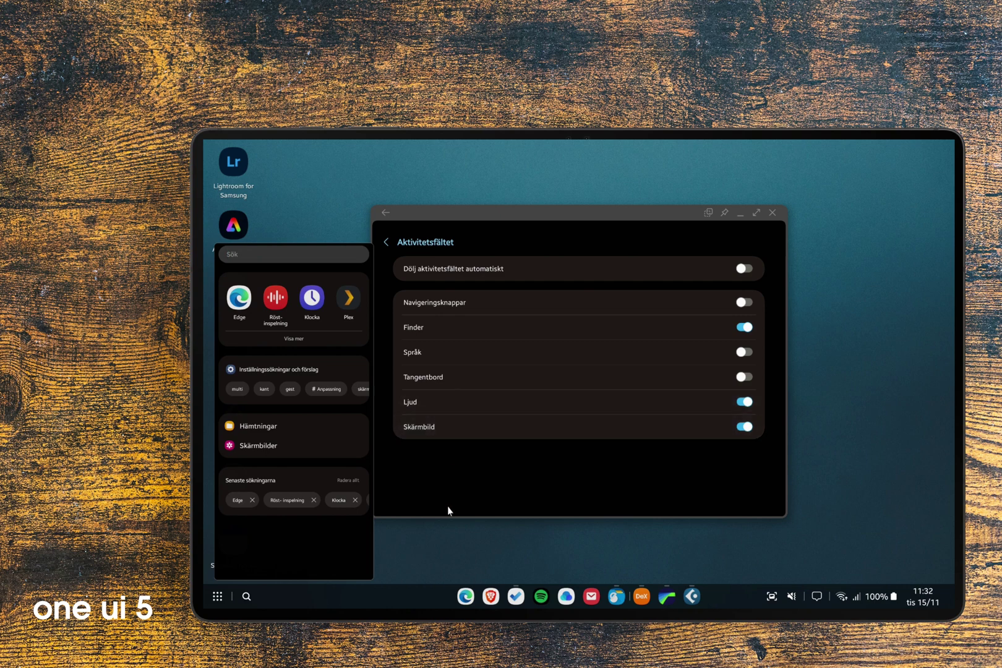
left_click(772, 216)
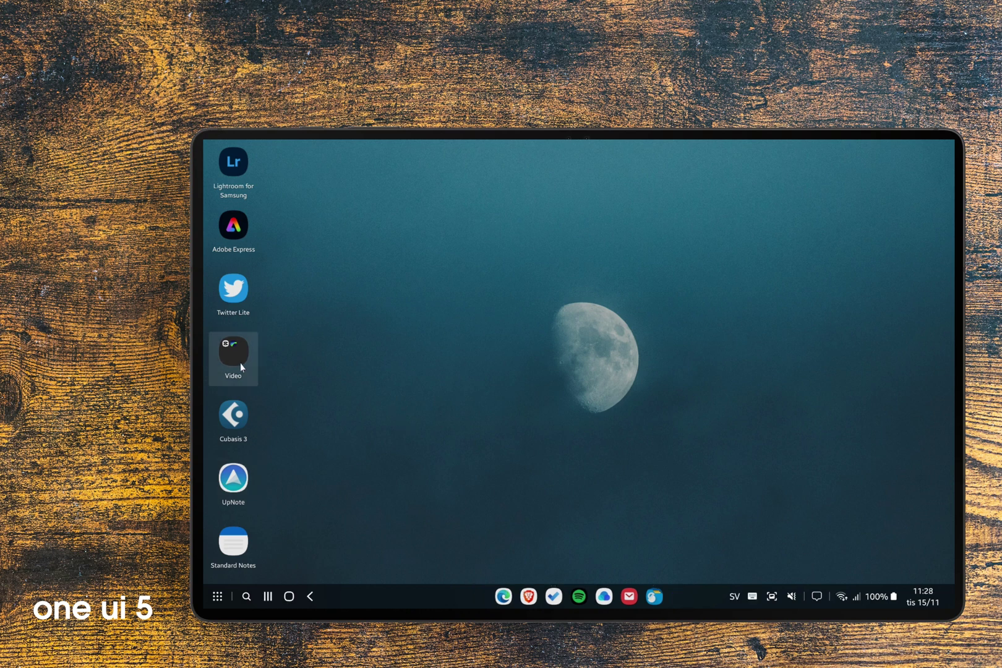
Step: Start Cubasis 3 from its desktop icon
left_click(242, 412)
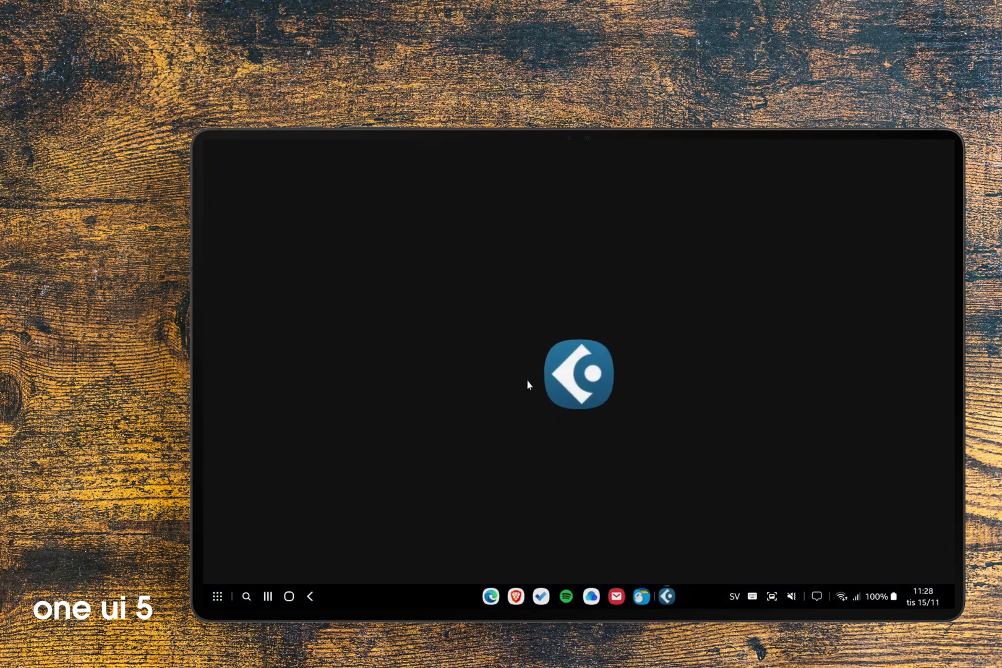